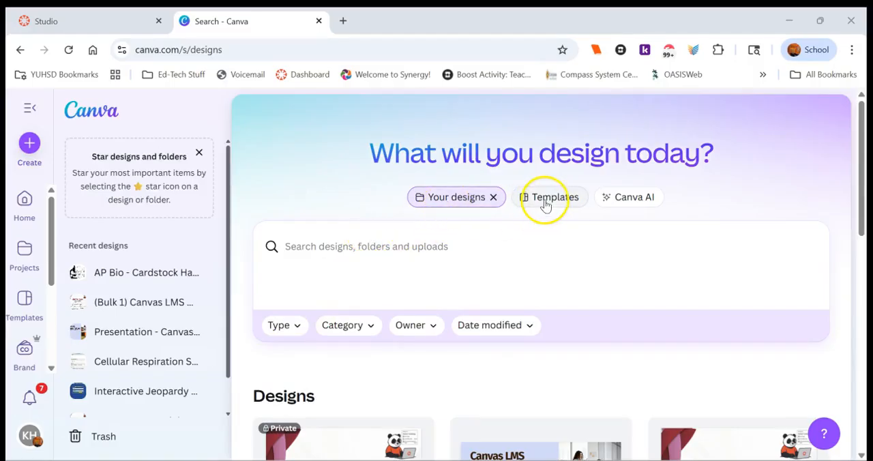
# Step: Start a Canva AI prompt reading "Can you make an interactive jeopardy board on homeostasis for my Biology class."
pyautogui.click(634, 198)
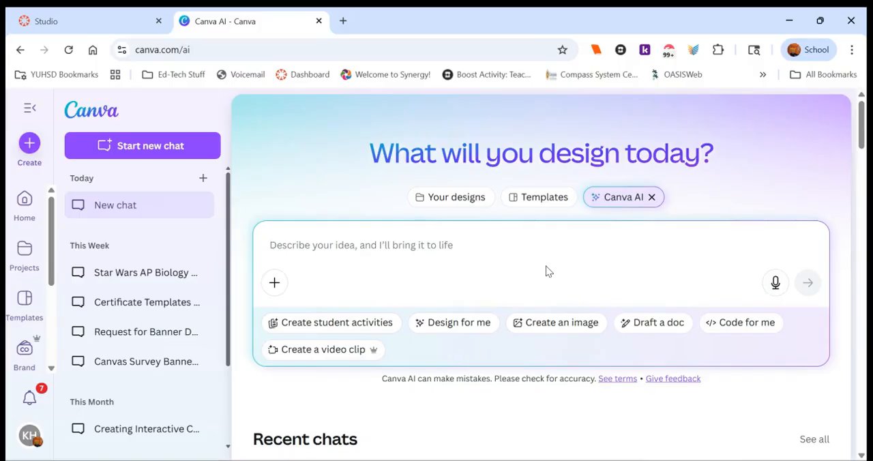
pyautogui.write('Can yo')
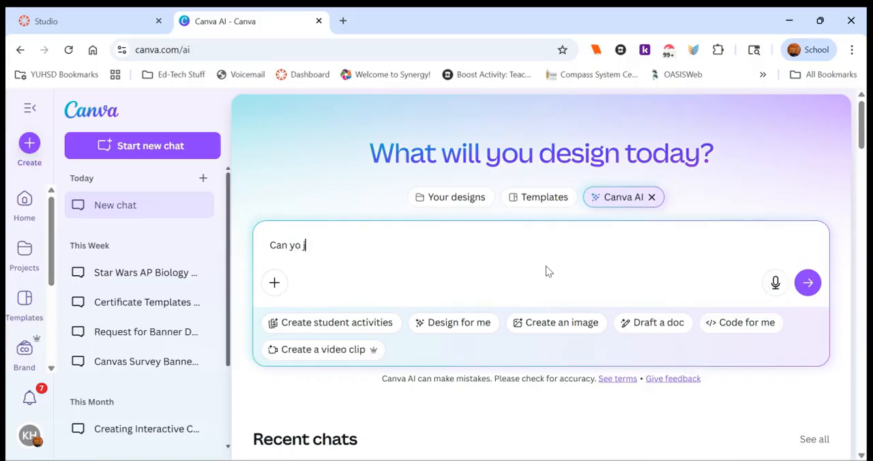
pyautogui.write('u make an inte')
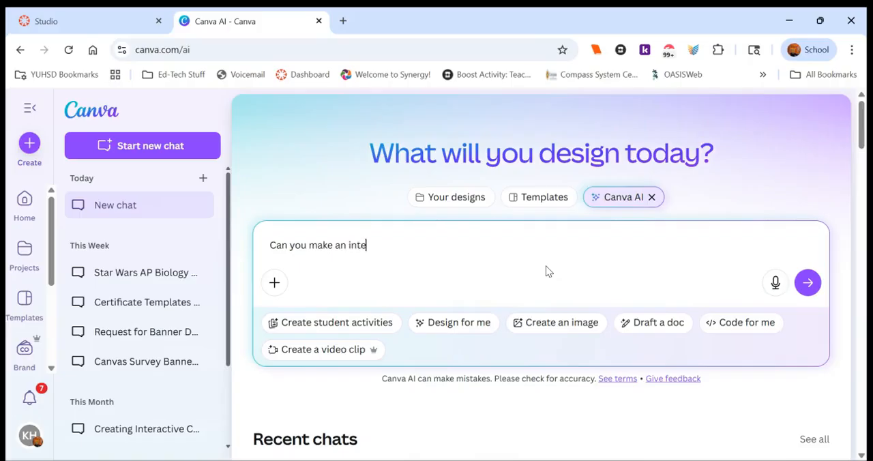
pyautogui.write('ractive. .')
pyautogui.press('BackSpace')
pyautogui.press('BackSpace')
pyautogui.write('jeopardy board')
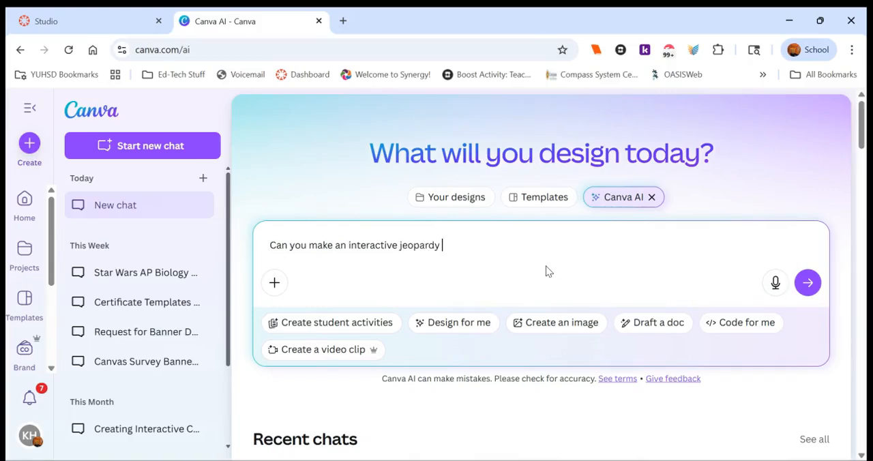
pyautogui.write(' on homeost')
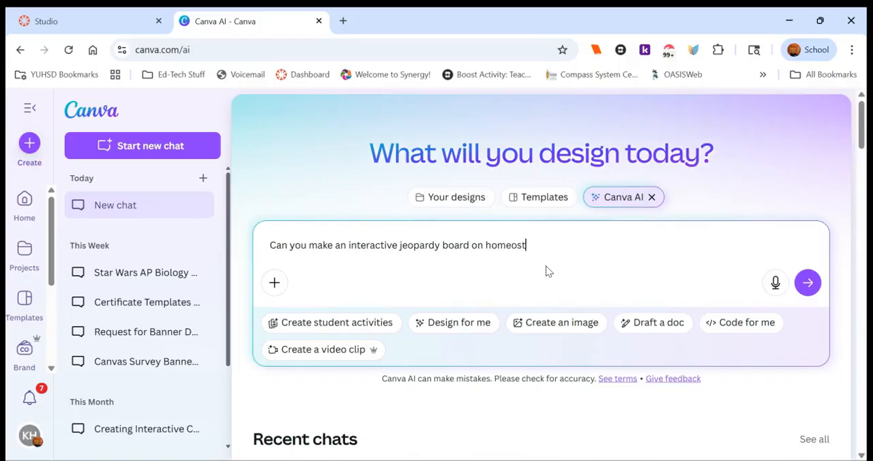
pyautogui.write('asis for my Biology class. ')
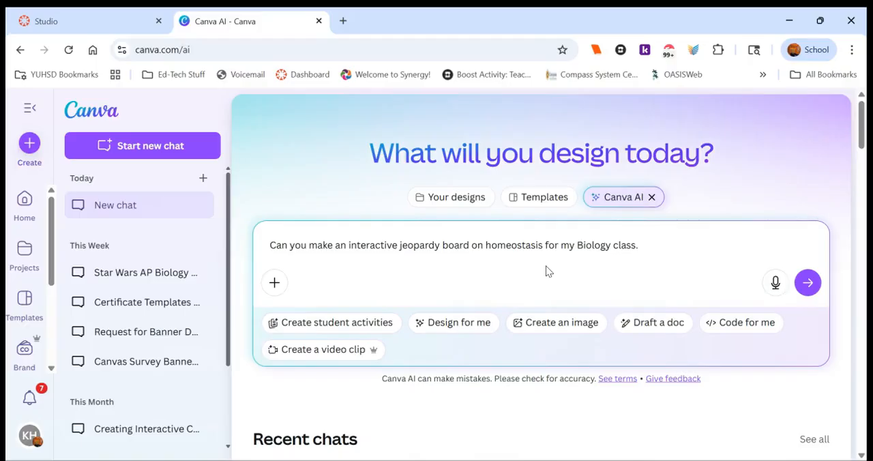
pyautogui.write('Can you have a way to add teams and ')
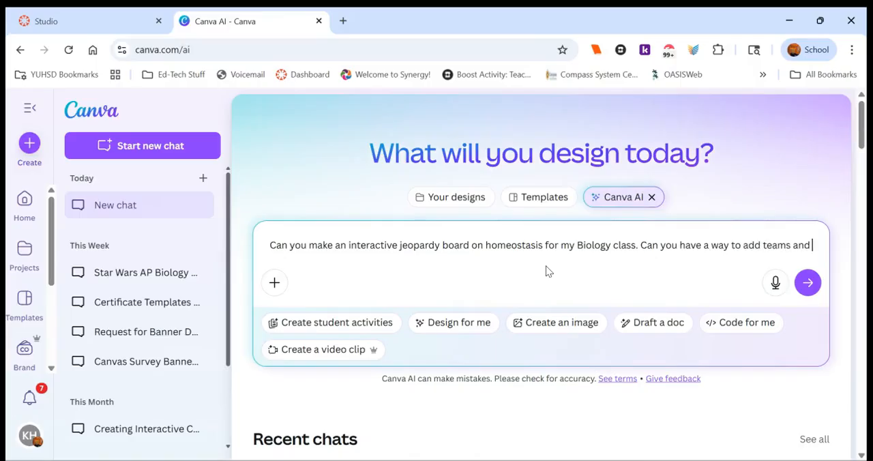
pyautogui.write('trac')
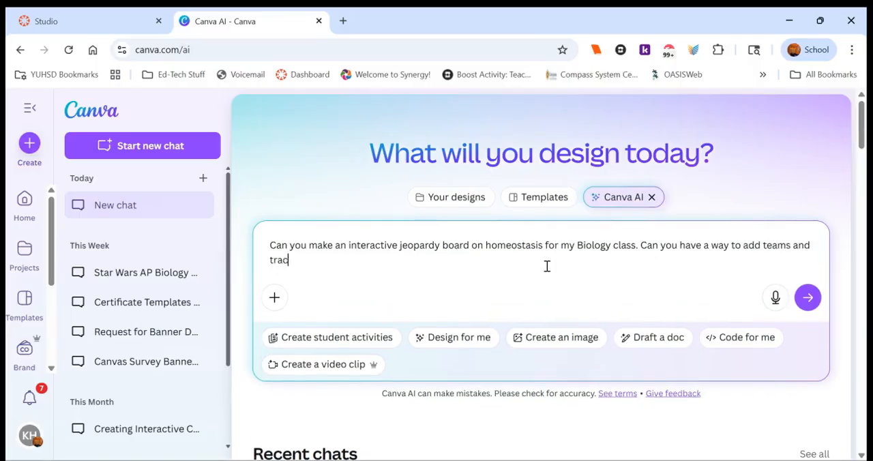
pyautogui.write('k scores.')
# Step: Add "Can you have a way to add teams and track scores." to the prompt and submit it
pyautogui.press('BackSpace')
pyautogui.write('.')
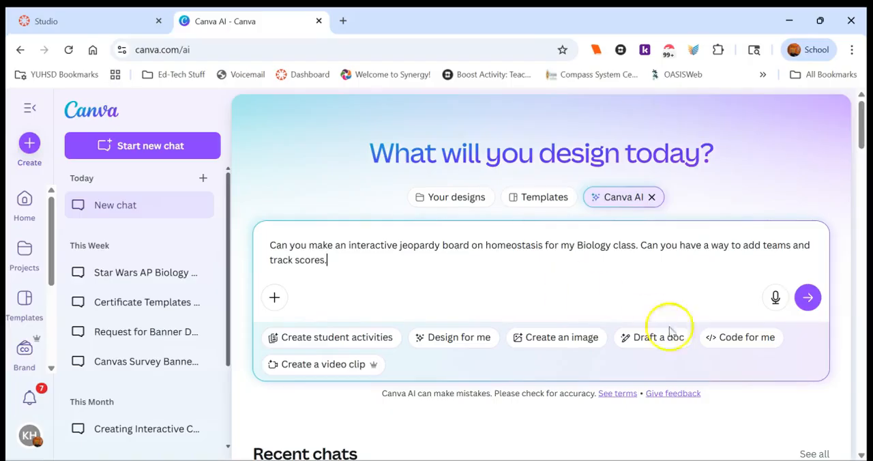
pyautogui.click(809, 298)
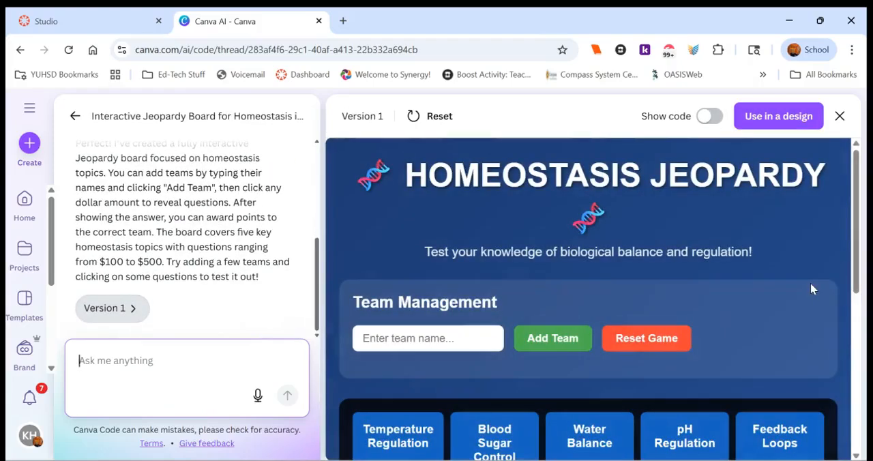
# Step: Add two teams named Yup and Cool to the generated Homeostasis Jeopardy game
pyautogui.moveTo(857, 253); pyautogui.dragTo(864, 293)
pyautogui.click(446, 262)
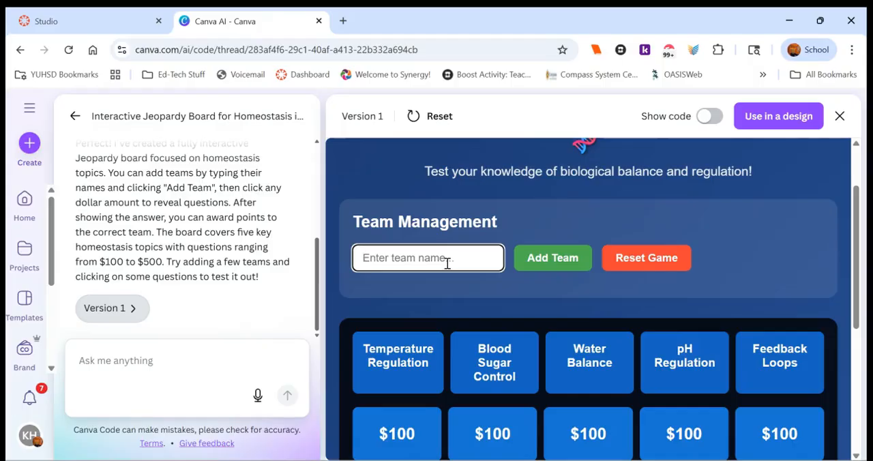
pyautogui.write('Yup')
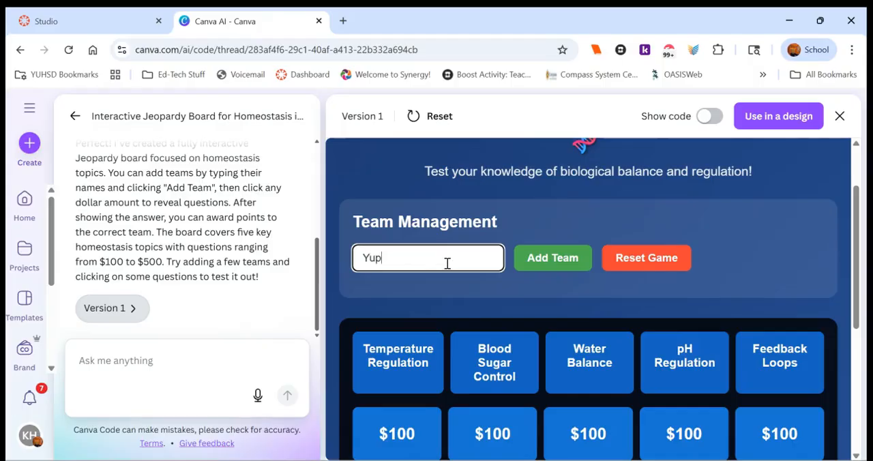
pyautogui.click(523, 261)
pyautogui.click(459, 253)
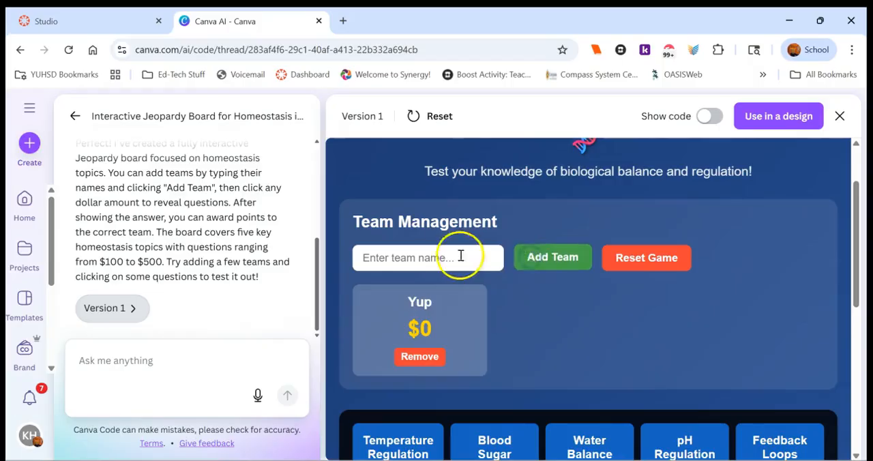
pyautogui.write('Cool')
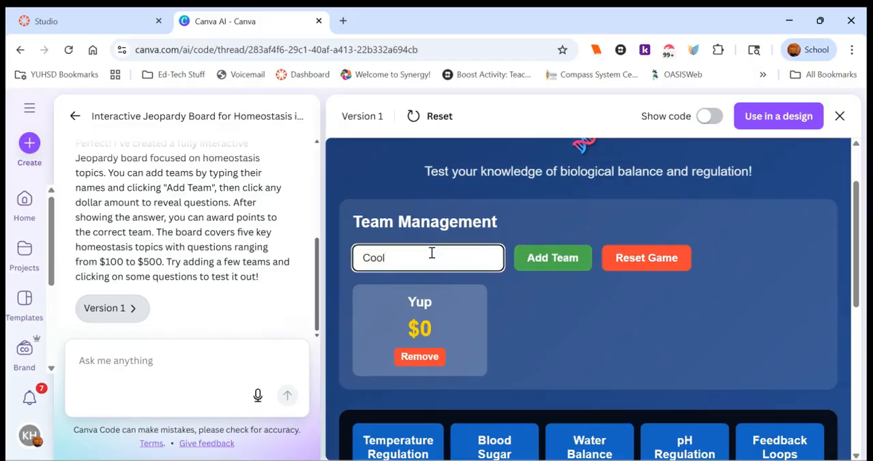
pyautogui.click(543, 259)
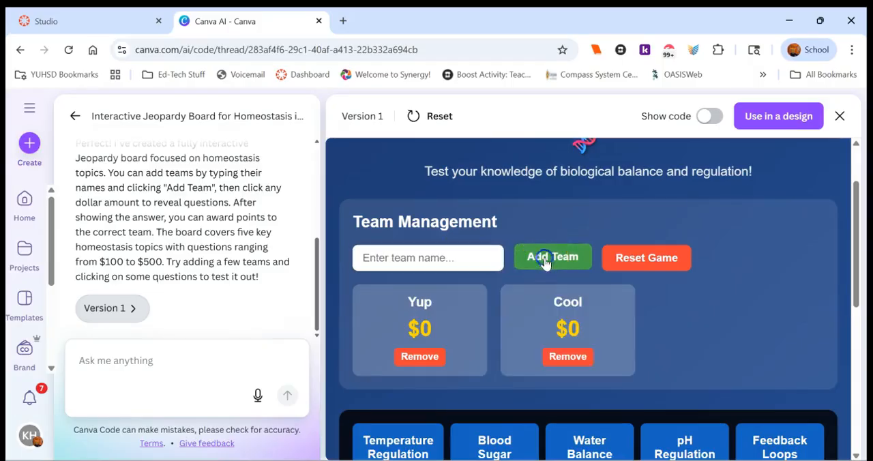
# Step: Play the $100 Temperature Regulation question, revealing its answer and awarding the points to team Yup
pyautogui.moveTo(853, 243); pyautogui.dragTo(859, 331)
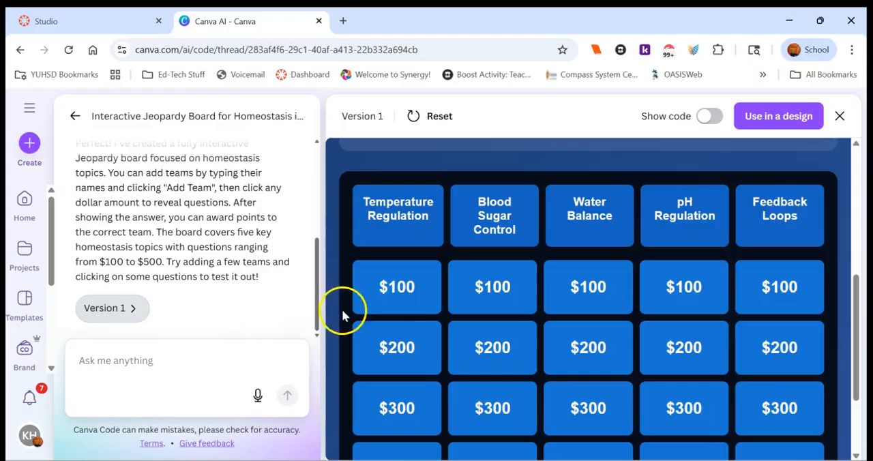
pyautogui.click(420, 304)
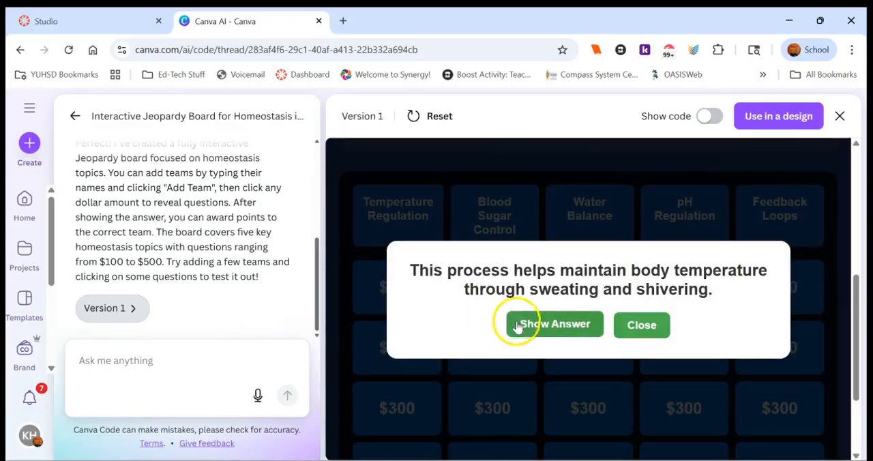
pyautogui.click(535, 331)
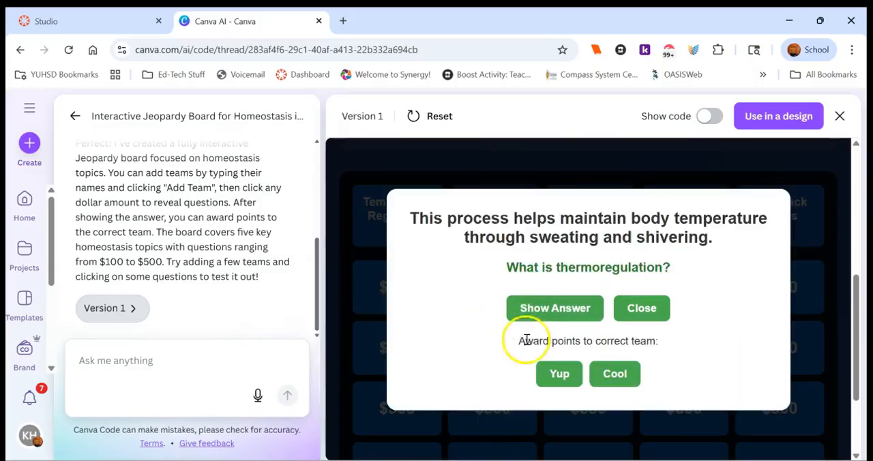
pyautogui.click(553, 377)
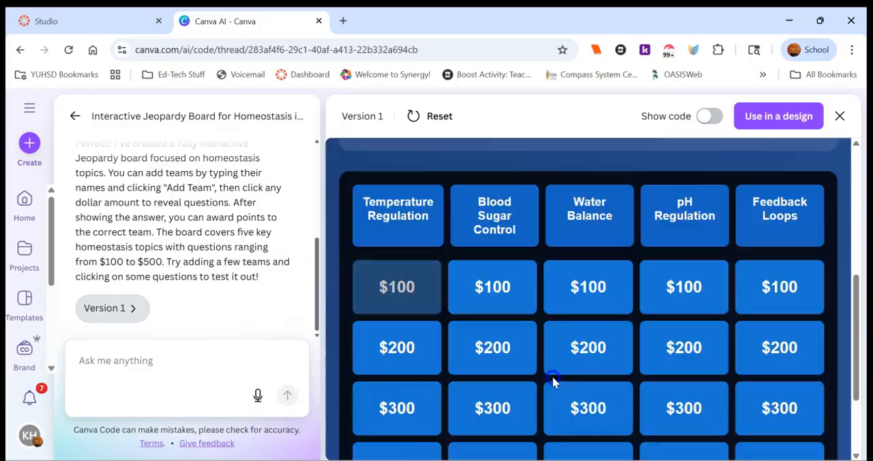
# Step: Play the $200 Water Balance question, revealing its answer and awarding the points to team Cool
pyautogui.click(857, 305)
pyautogui.moveTo(857, 305)
pyautogui.mouseDown()
pyautogui.moveTo(854, 258)
pyautogui.moveTo(863, 375)
pyautogui.moveTo(863, 245)
pyautogui.moveTo(864, 313)
pyautogui.mouseUp()
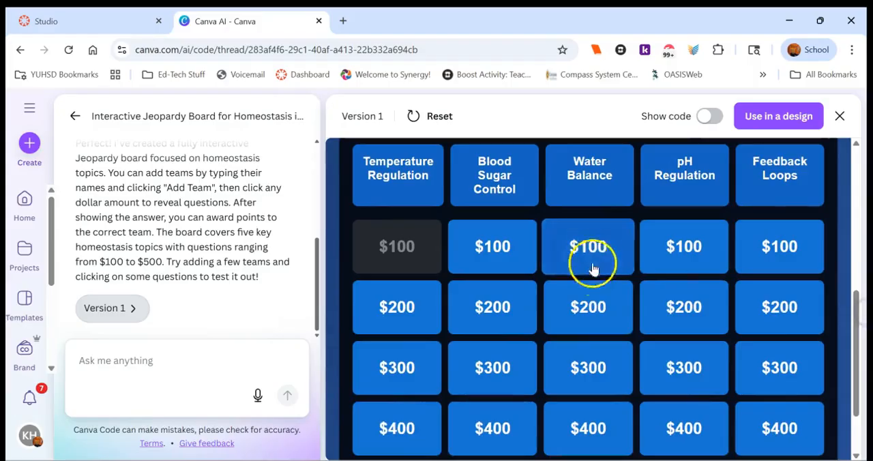
pyautogui.click(589, 307)
pyautogui.click(556, 333)
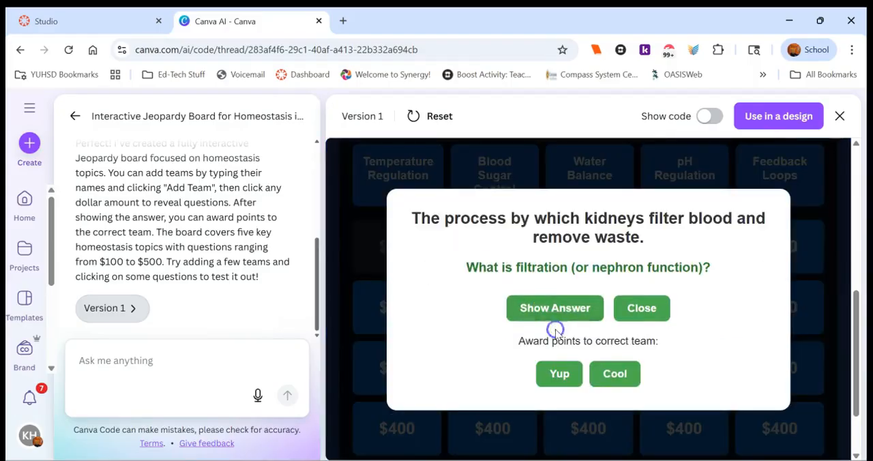
pyautogui.click(610, 373)
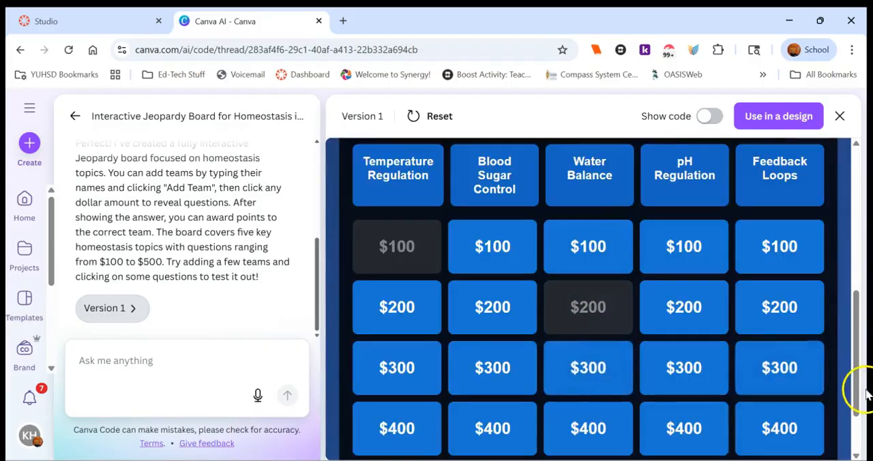
# Step: Use the generated Jeopardy board in a new Website design
pyautogui.moveTo(851, 383); pyautogui.dragTo(864, 421)
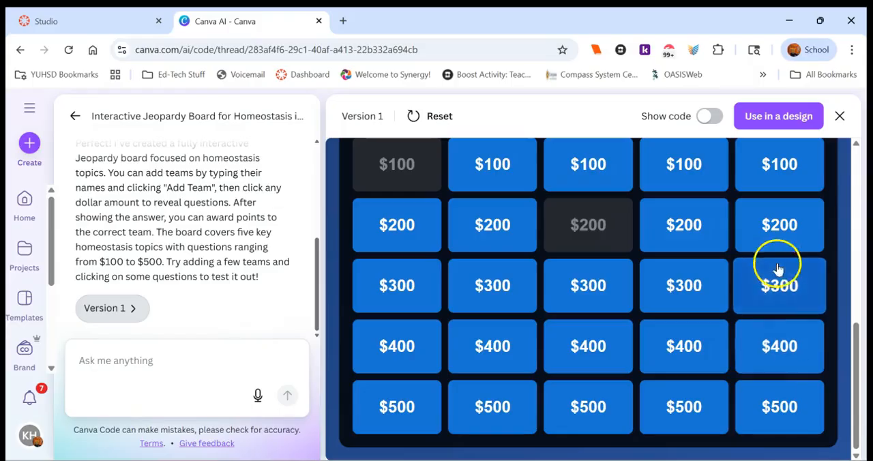
pyautogui.click(761, 119)
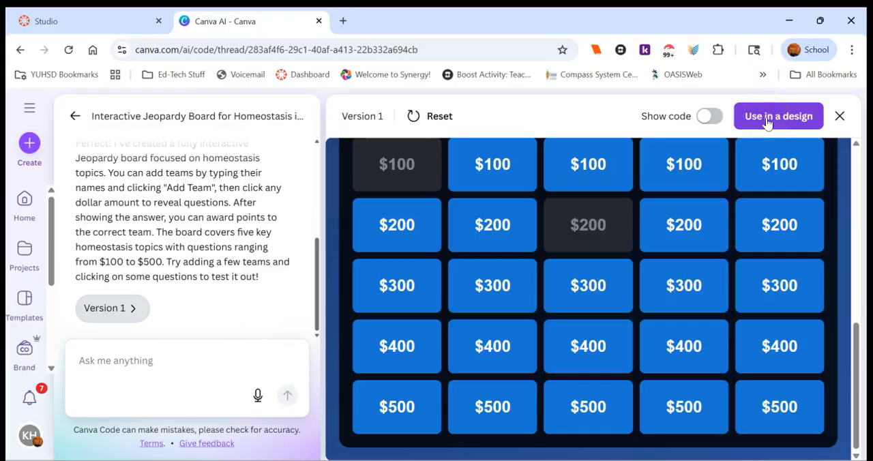
pyautogui.click(766, 120)
pyautogui.click(716, 155)
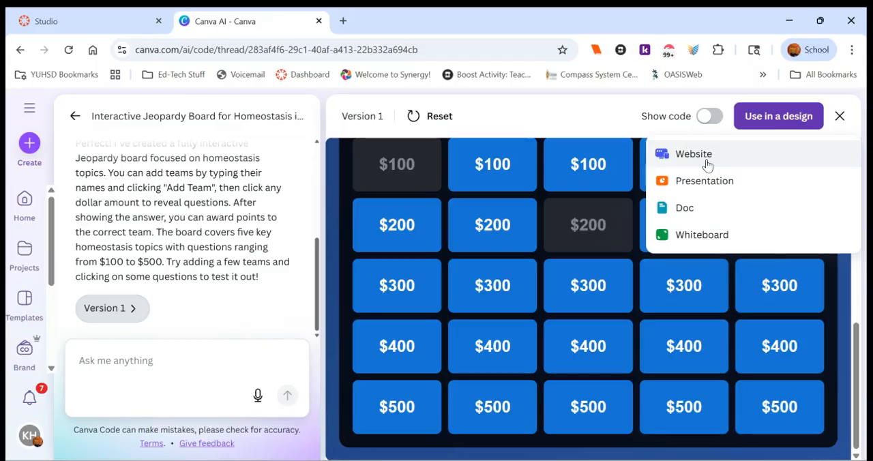
pyautogui.click(706, 163)
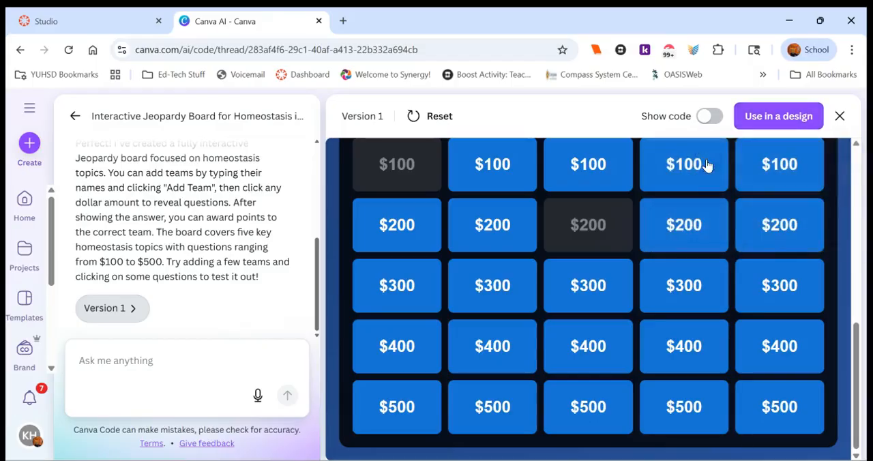
pyautogui.click(773, 117)
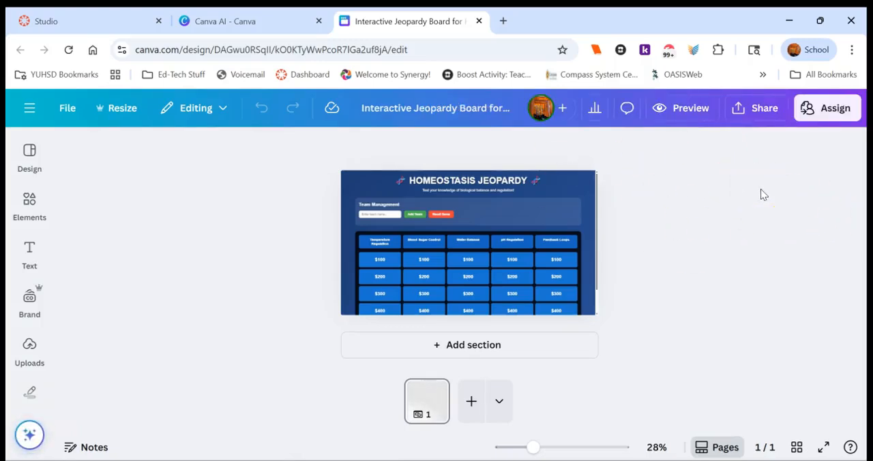
# Step: Set the design's sharing access to Anyone with the link with Can view permission, and copy the link
pyautogui.click(762, 112)
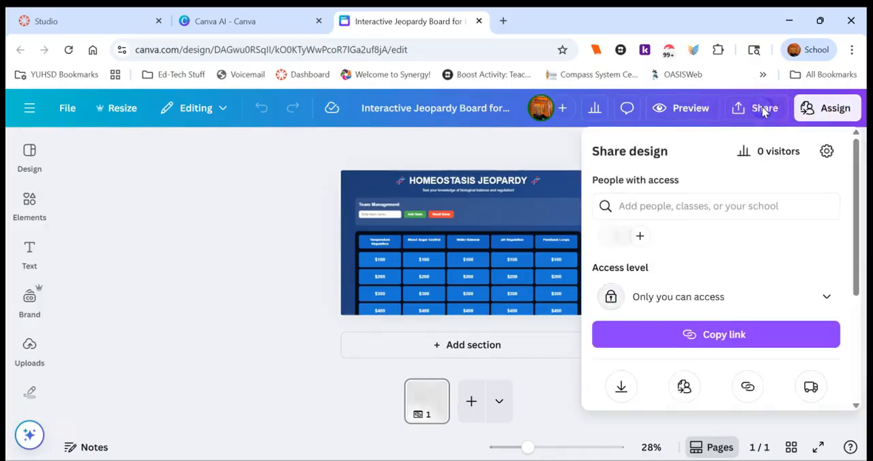
pyautogui.click(692, 303)
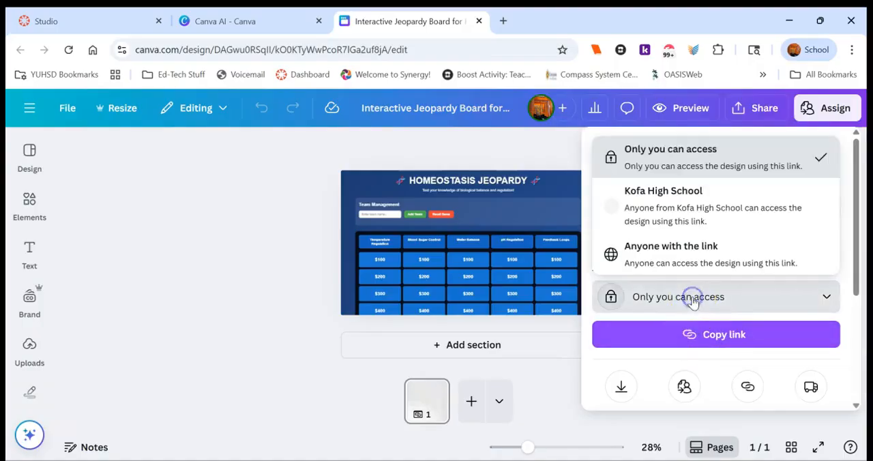
pyautogui.click(671, 254)
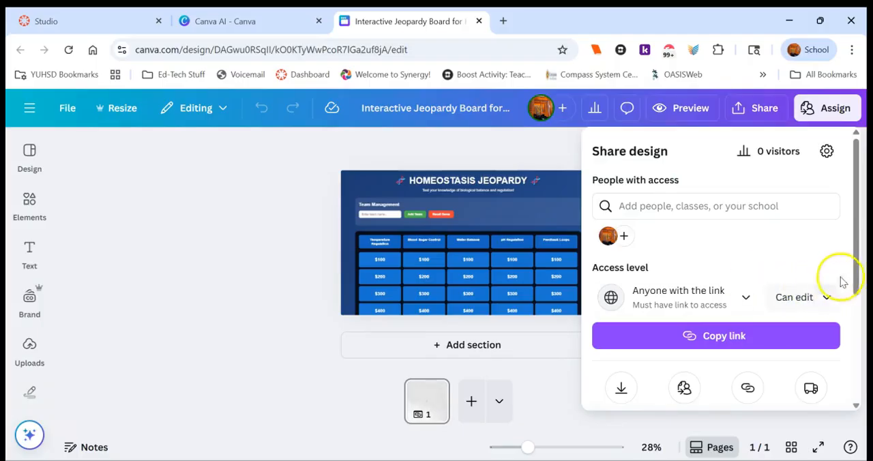
pyautogui.moveTo(852, 270); pyautogui.dragTo(848, 302)
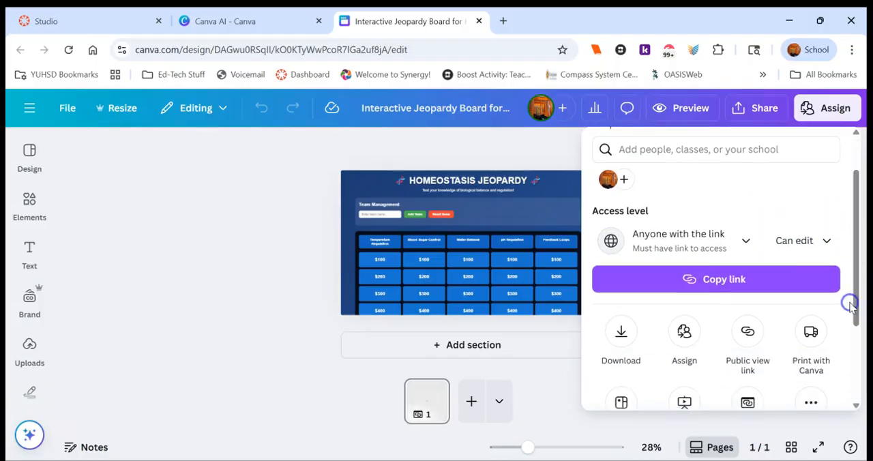
pyautogui.click(818, 244)
pyautogui.click(700, 337)
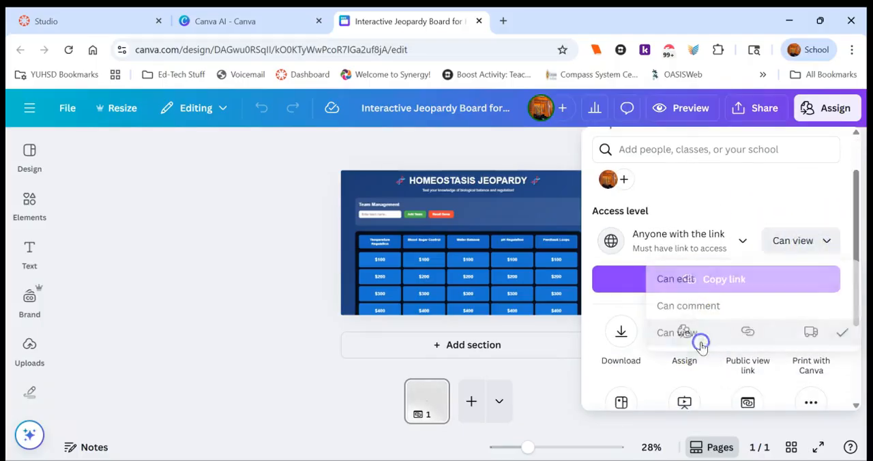
pyautogui.moveTo(856, 292); pyautogui.dragTo(858, 294)
pyautogui.click(761, 293)
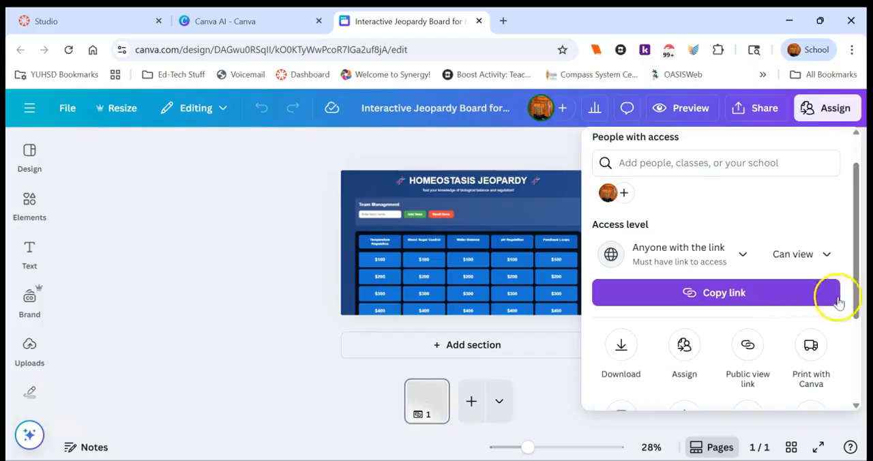
# Step: Make the design's embed public from the full list of sharing options and copy its HTML public embed code
pyautogui.moveTo(857, 287); pyautogui.dragTo(857, 344)
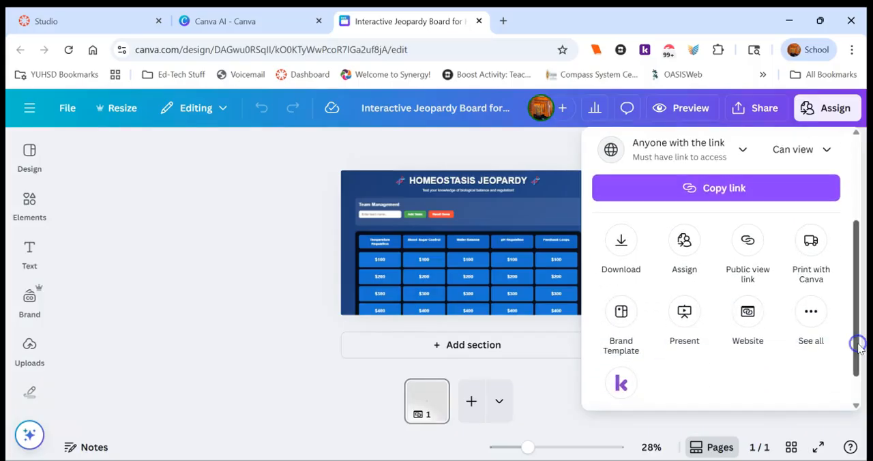
pyautogui.click(812, 328)
pyautogui.click(684, 237)
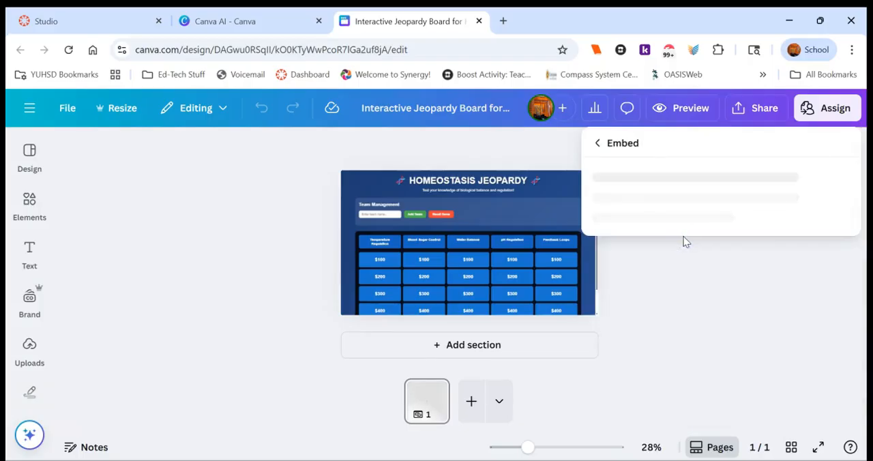
pyautogui.click(681, 196)
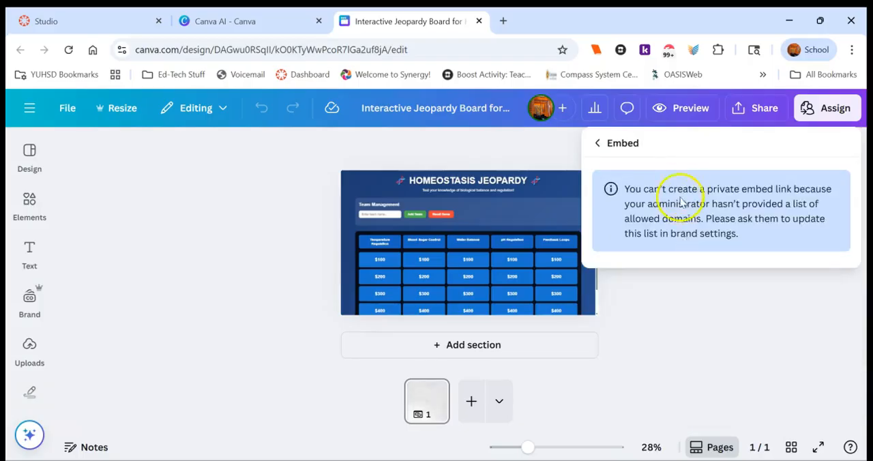
pyautogui.click(599, 144)
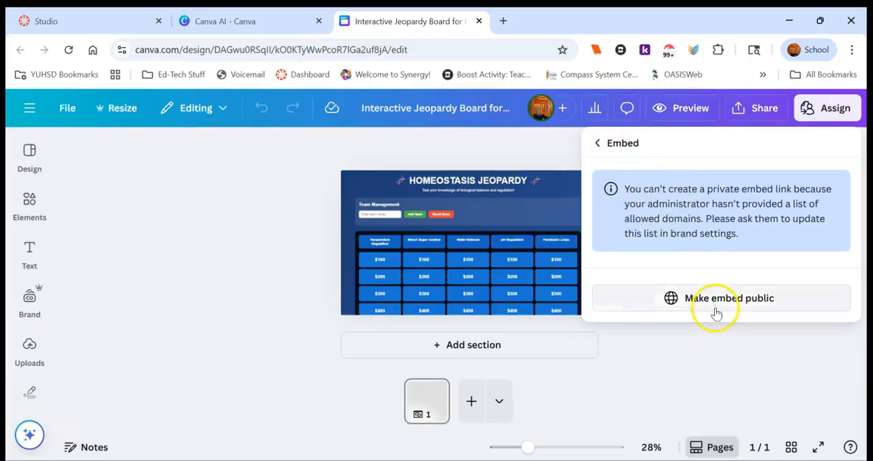
pyautogui.click(717, 313)
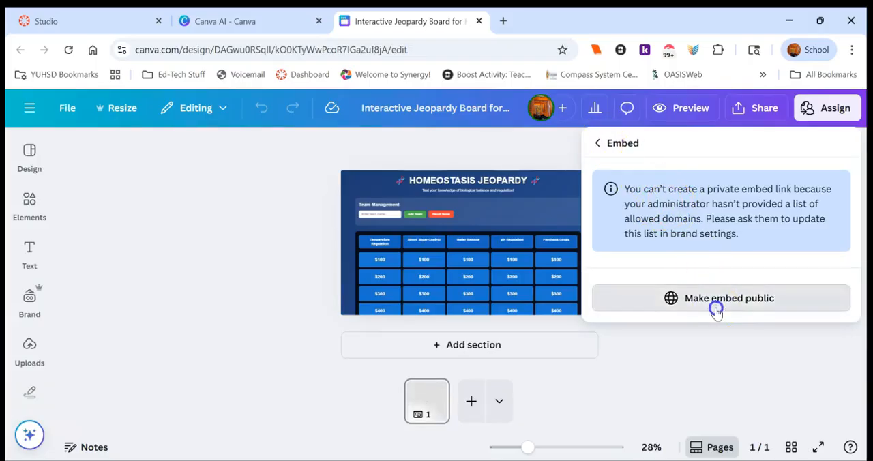
pyautogui.click(831, 363)
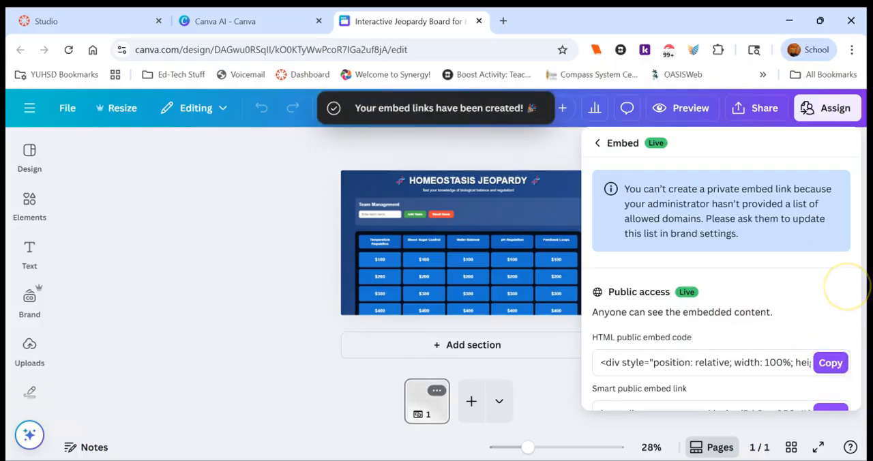
pyautogui.click(830, 364)
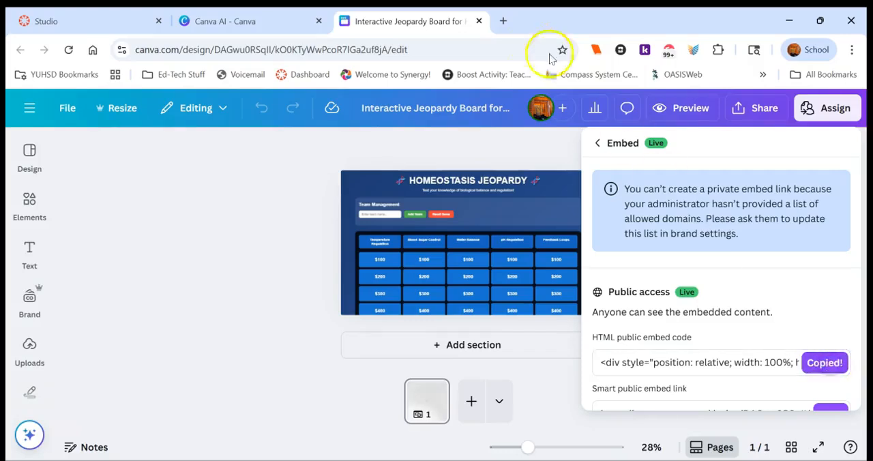
# Step: Switch to the Canvas dashboard in a new browser tab, search all courses for "sandbo", and open the Sandbox - Part 3 course
pyautogui.click(503, 21)
pyautogui.click(288, 75)
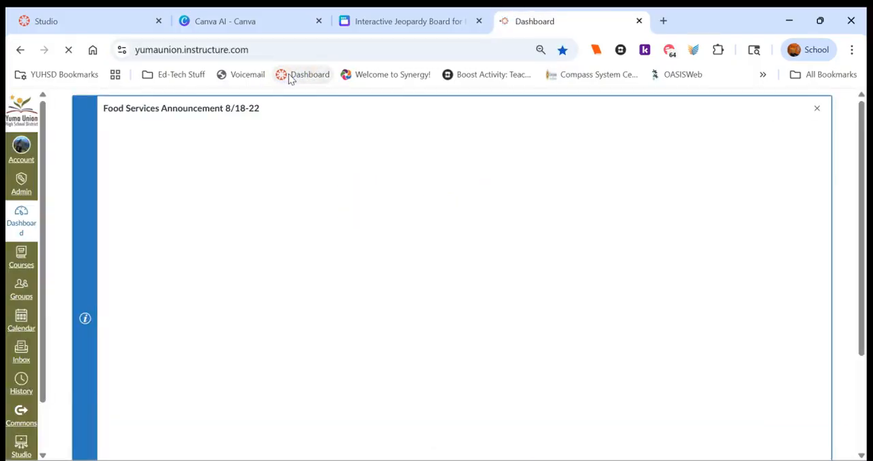
pyautogui.click(20, 263)
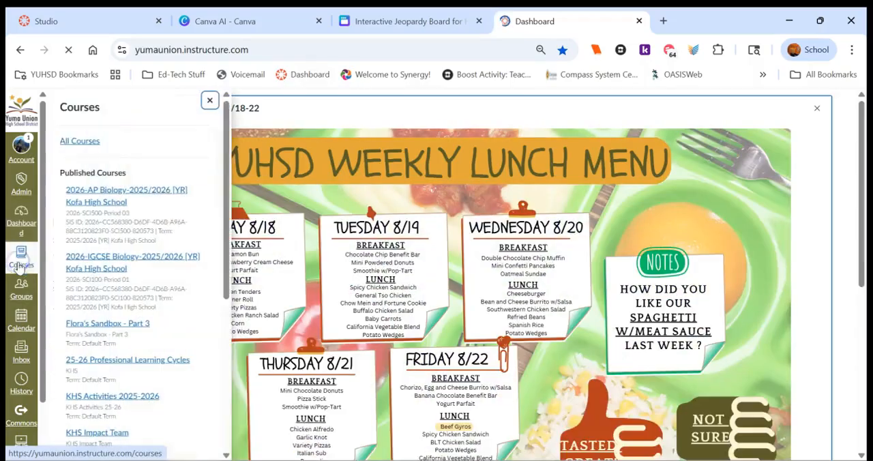
pyautogui.click(89, 145)
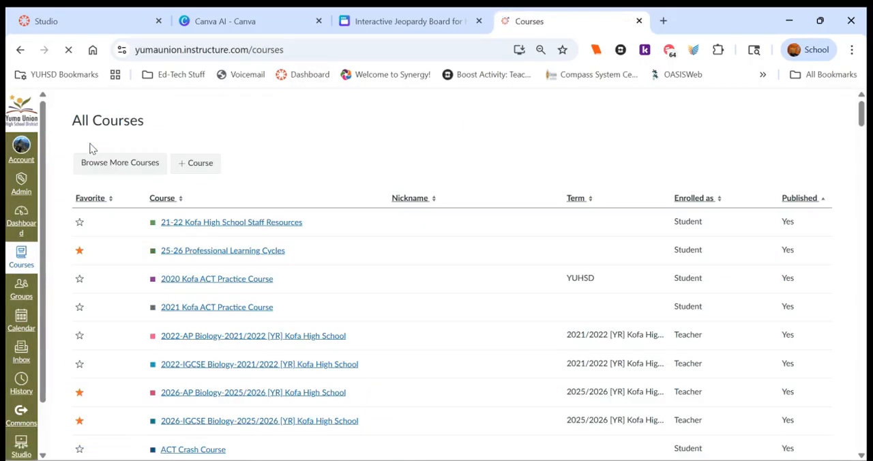
pyautogui.hotkey('ctrl', 'f')
pyautogui.write('sandbox')
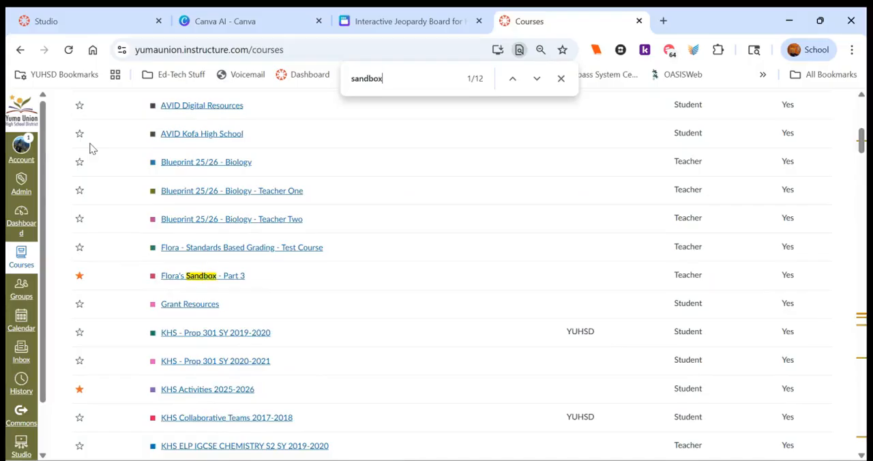
pyautogui.click(226, 278)
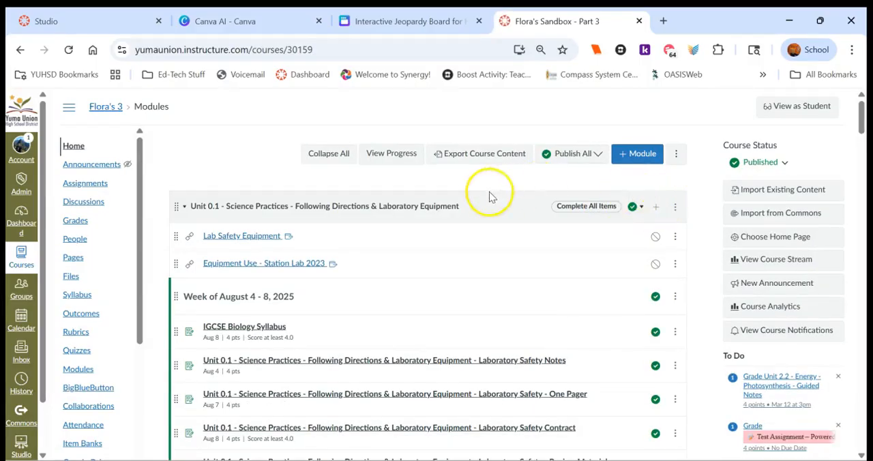
# Step: Create a new page in the course's Pages area and title it "Jeopardy Board for Homeostasis"
pyautogui.click(79, 257)
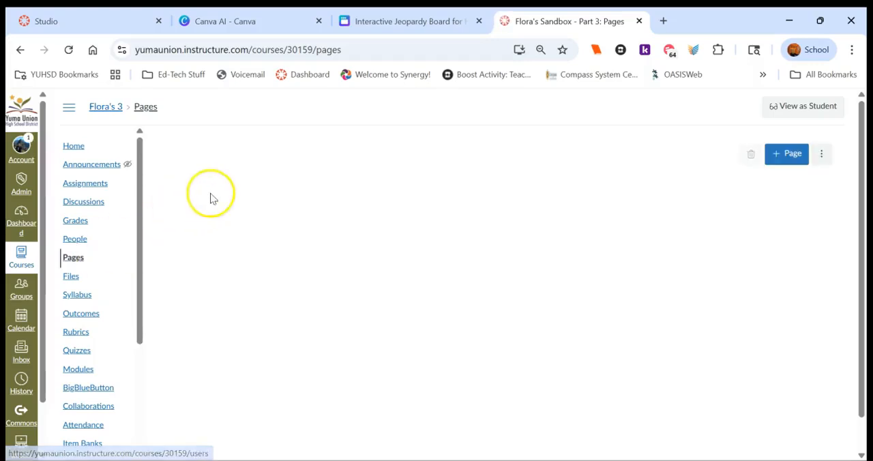
pyautogui.click(781, 154)
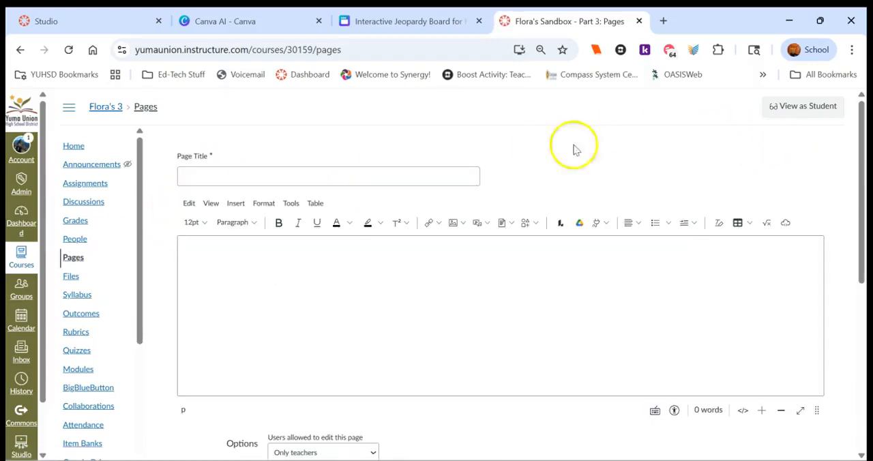
pyautogui.click(376, 175)
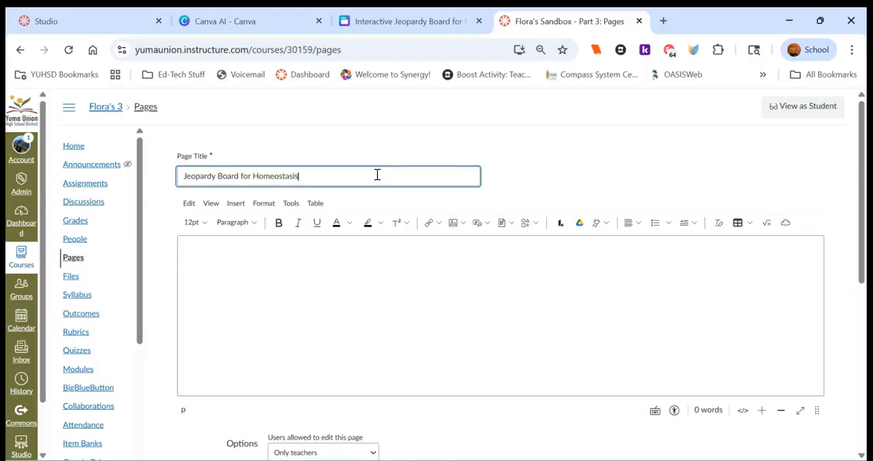
# Step: Embed the copied HTML code in the body of the new page, and save and publish the page
pyautogui.click(786, 225)
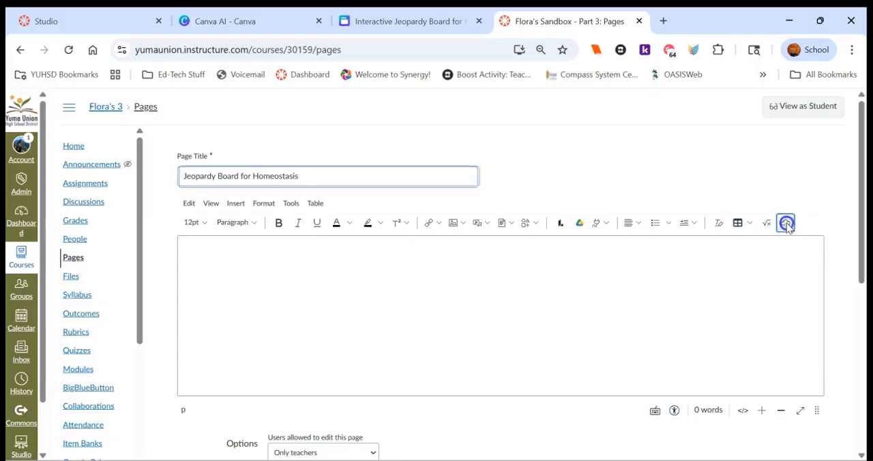
pyautogui.click(360, 286)
pyautogui.hotkey('ctrl', 'v')
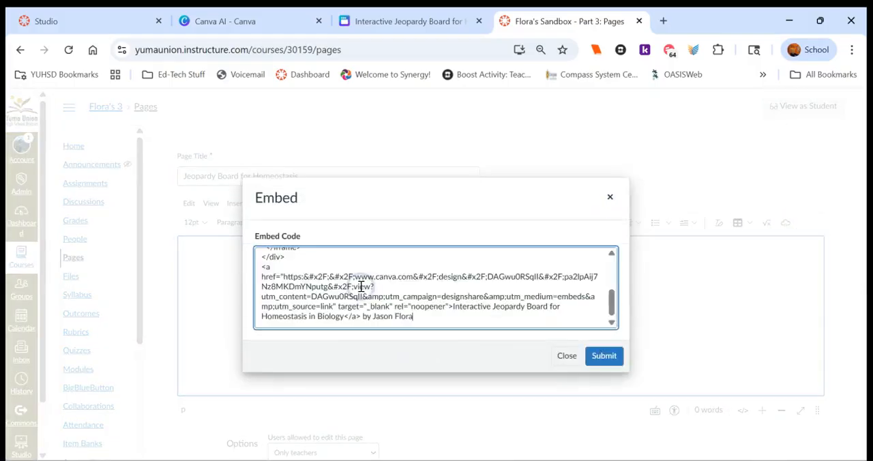
pyautogui.click(616, 357)
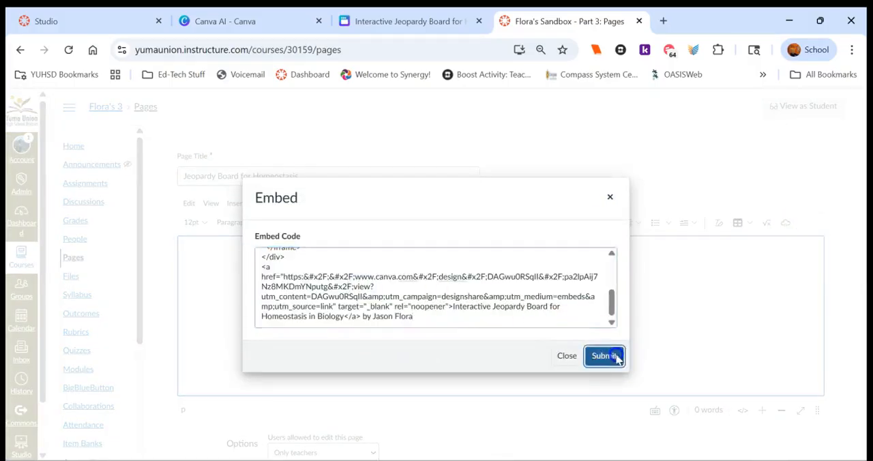
pyautogui.moveTo(866, 308); pyautogui.dragTo(868, 426)
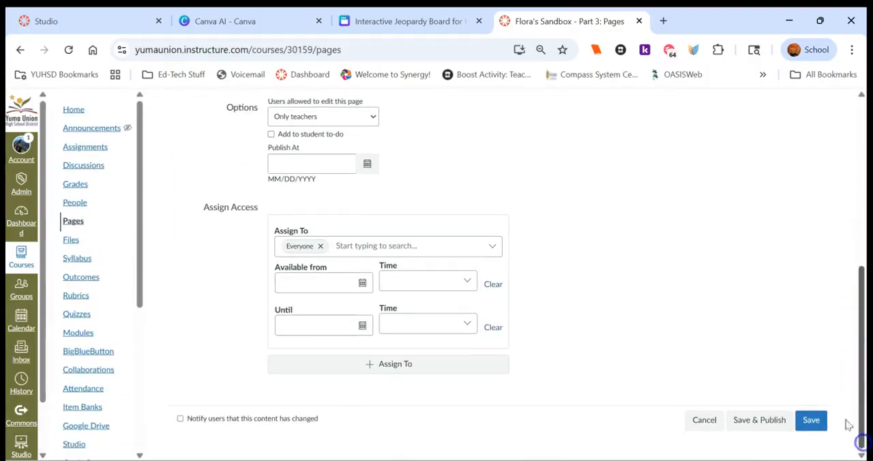
pyautogui.click(771, 428)
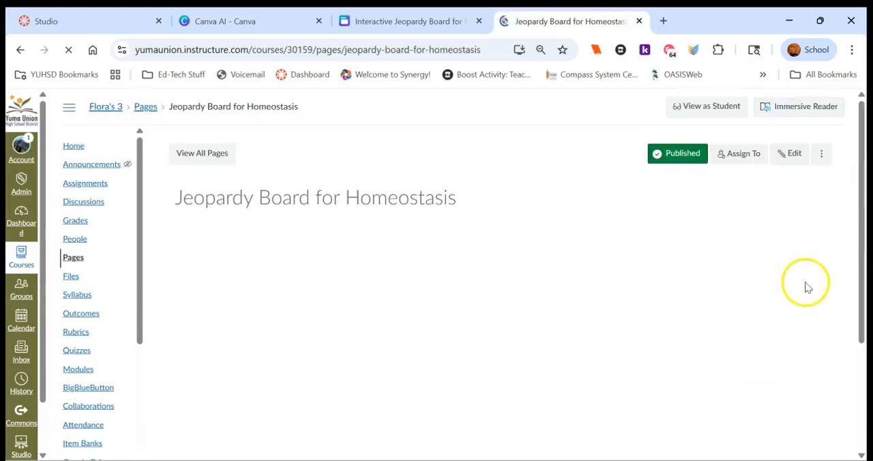
# Step: Examine the embedded Jeopardy board on the published page and view it in full screen
pyautogui.moveTo(863, 172); pyautogui.dragTo(864, 194)
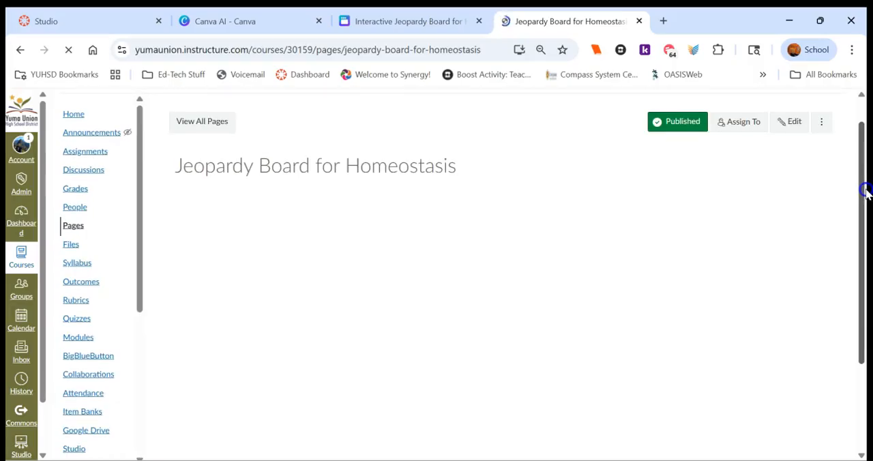
pyautogui.moveTo(863, 189); pyautogui.dragTo(859, 278)
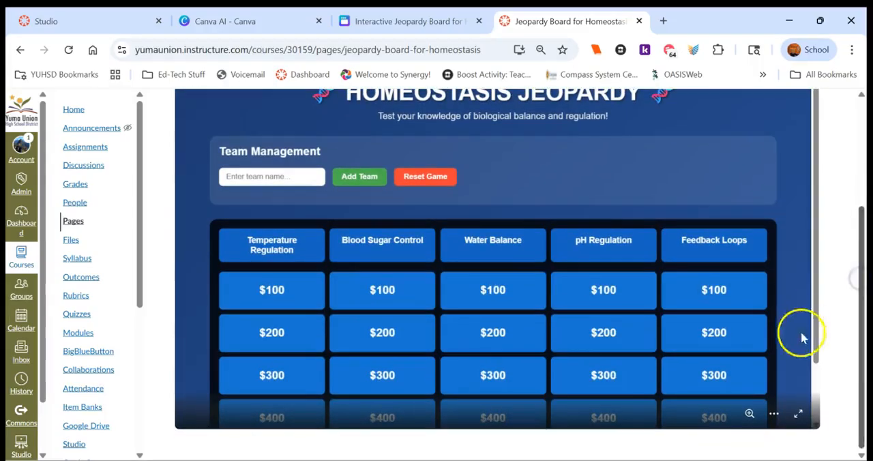
pyautogui.click(797, 416)
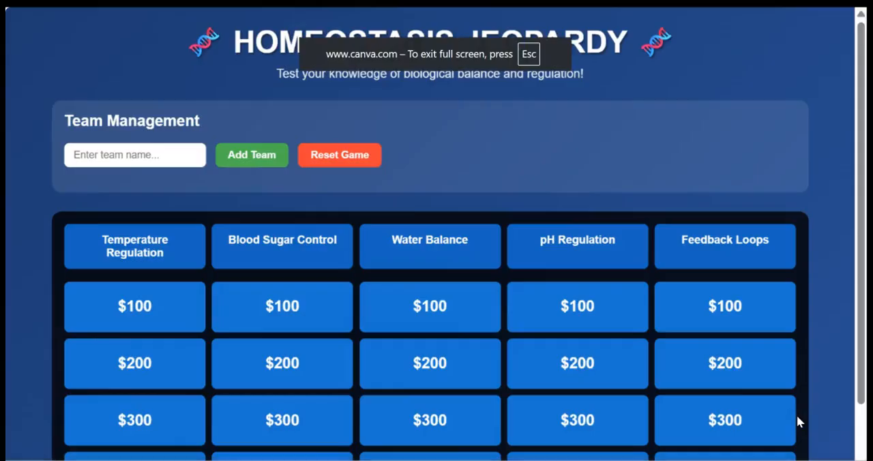
pyautogui.moveTo(865, 356)
pyautogui.mouseDown()
pyautogui.moveTo(864, 440)
pyautogui.moveTo(863, 343)
pyautogui.moveTo(863, 361)
pyautogui.mouseUp()
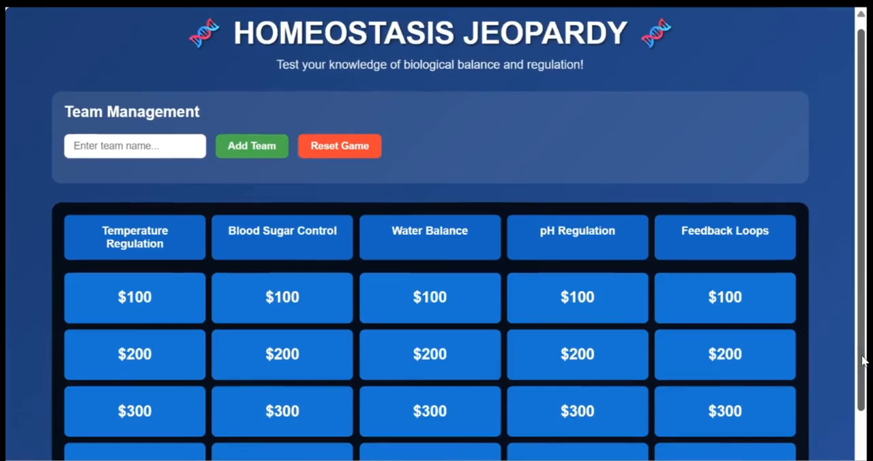